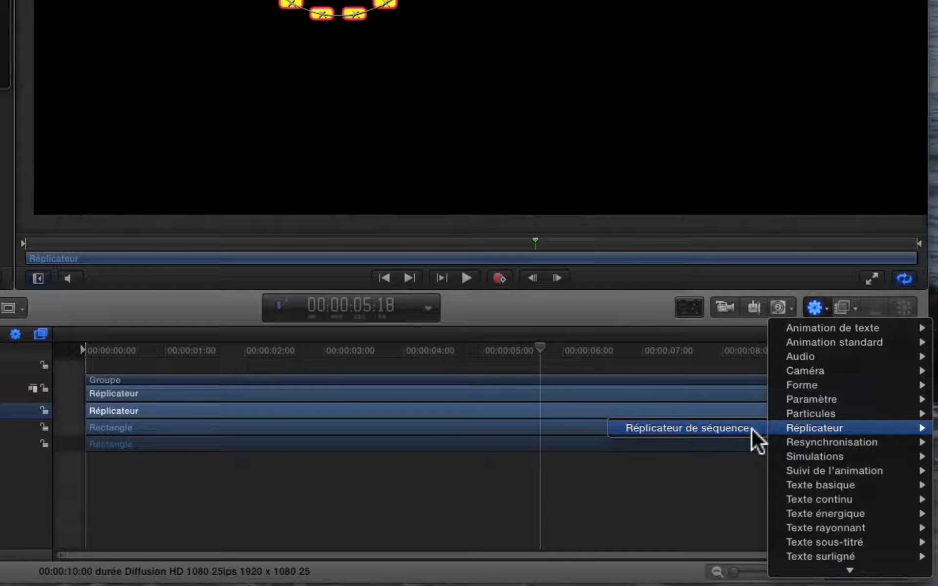
Apply the Réplicateur de séquence behavior to the selected replicator and preview the animation
left_click(751, 429)
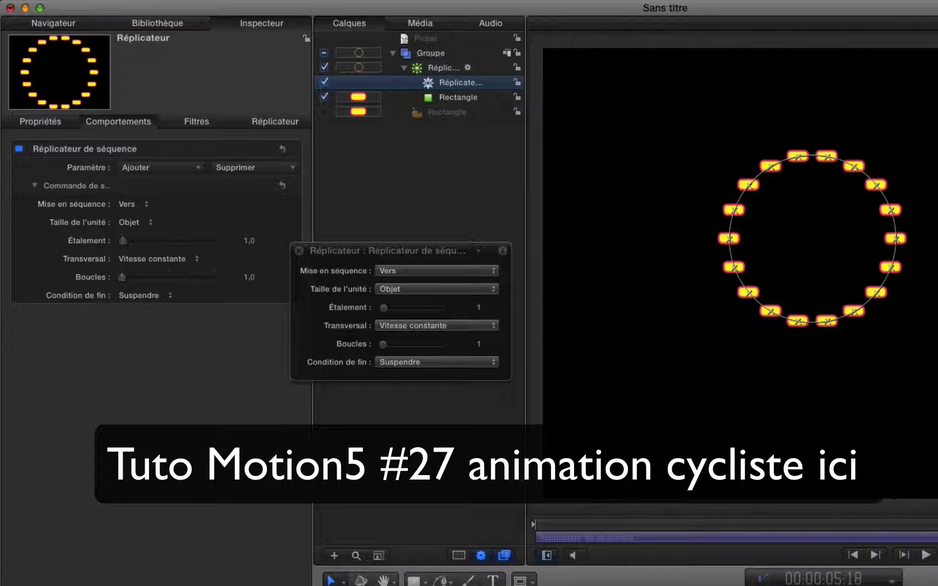
key("space")
key("space")
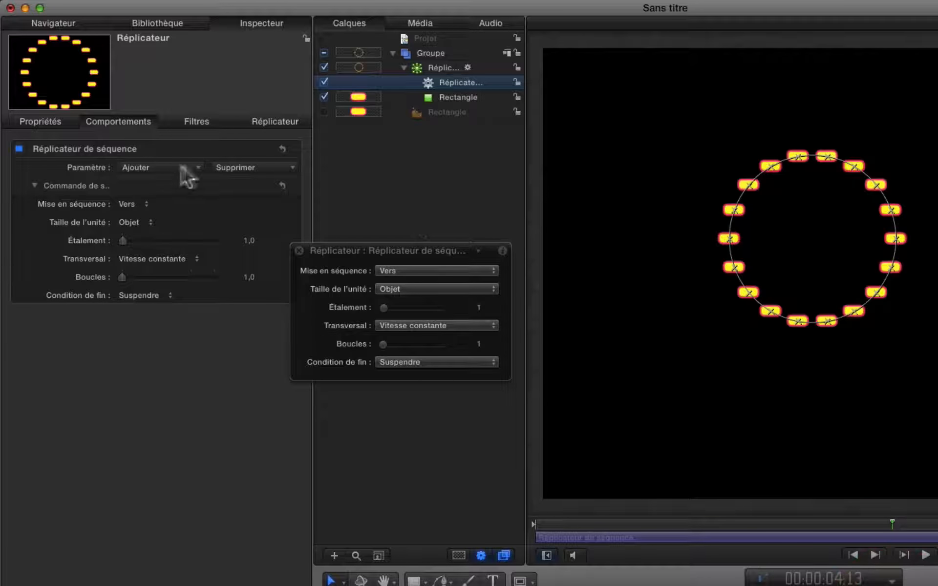
Add the Échelle parameter to the sequence behavior, set it to 159%, and play the animation
left_click(200, 167)
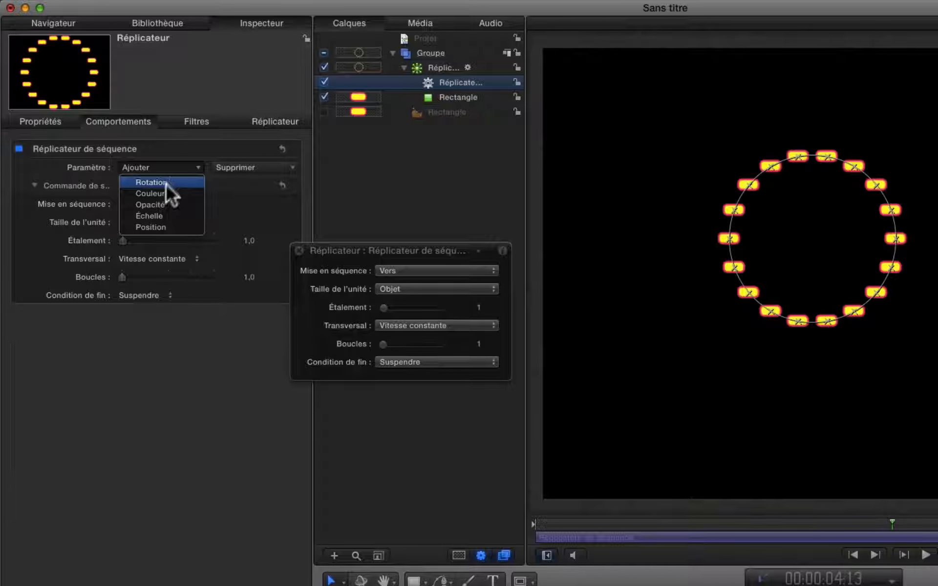
left_click(157, 211)
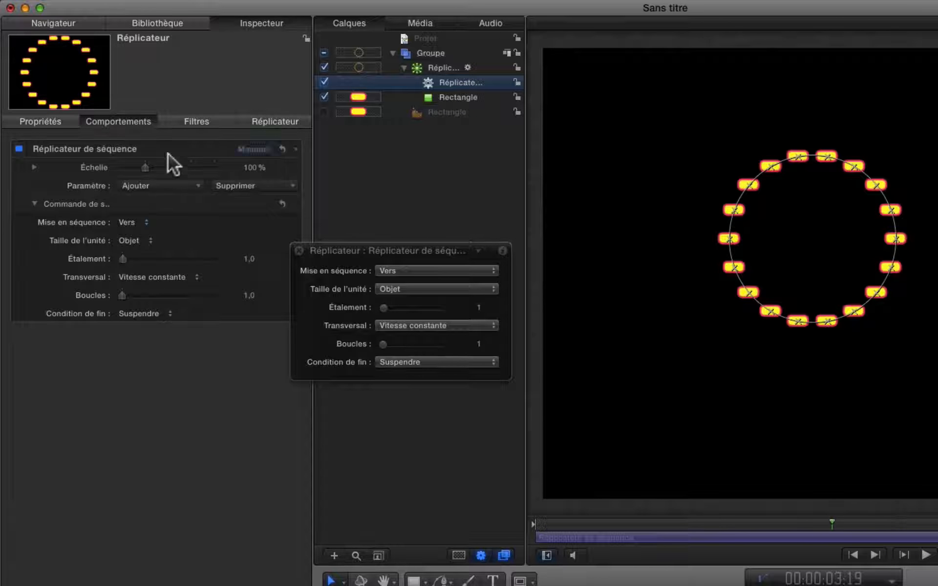
left_click_drag(146, 167, 159, 164)
key("space")
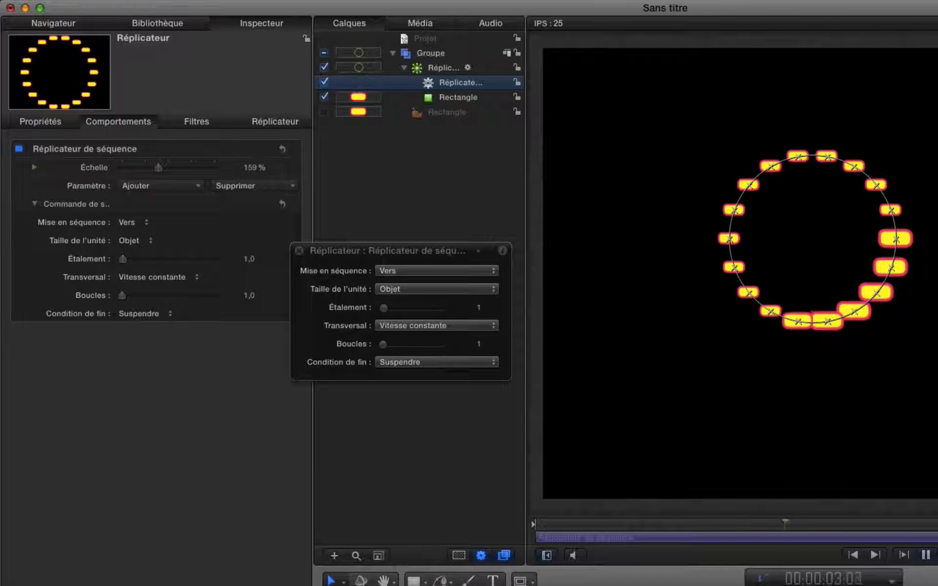
Set the sequence behavior's Boucles to 8 and Étalement to 15
left_click_drag(122, 295, 133, 296)
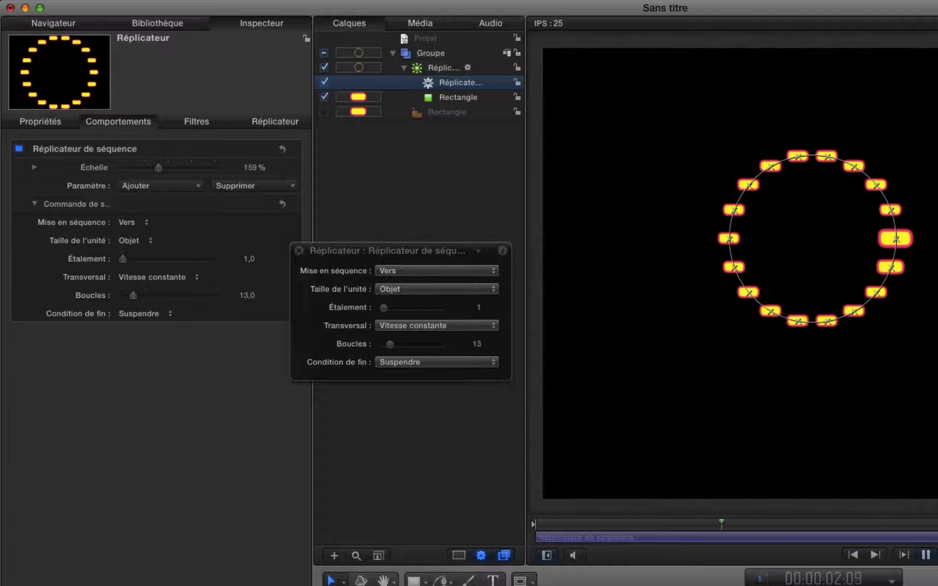
left_click_drag(390, 348, 388, 347)
left_click_drag(383, 307, 389, 307)
Set Transversal to Atténuation en entrée/sortie and Mise en séquence to De for the sequence behavior
left_click(491, 326)
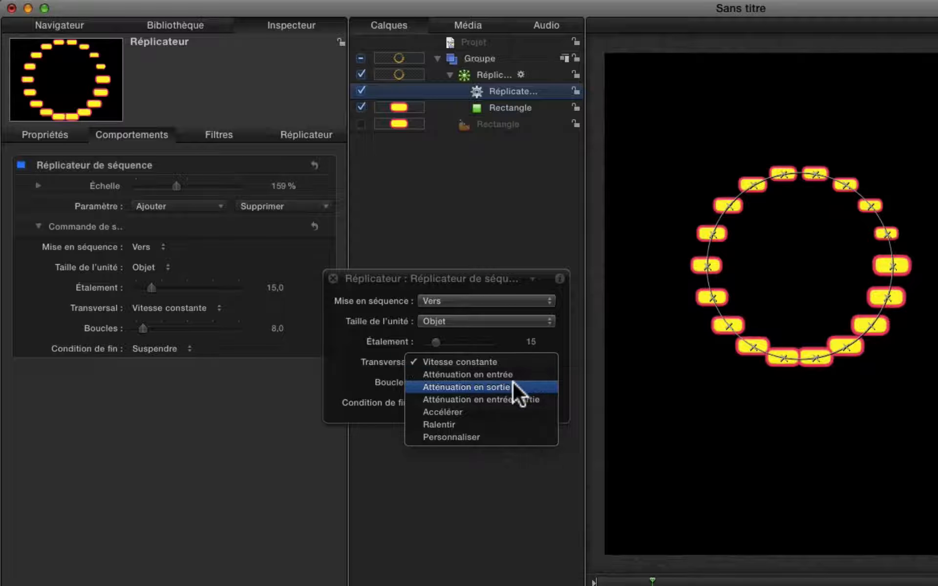
left_click(506, 400)
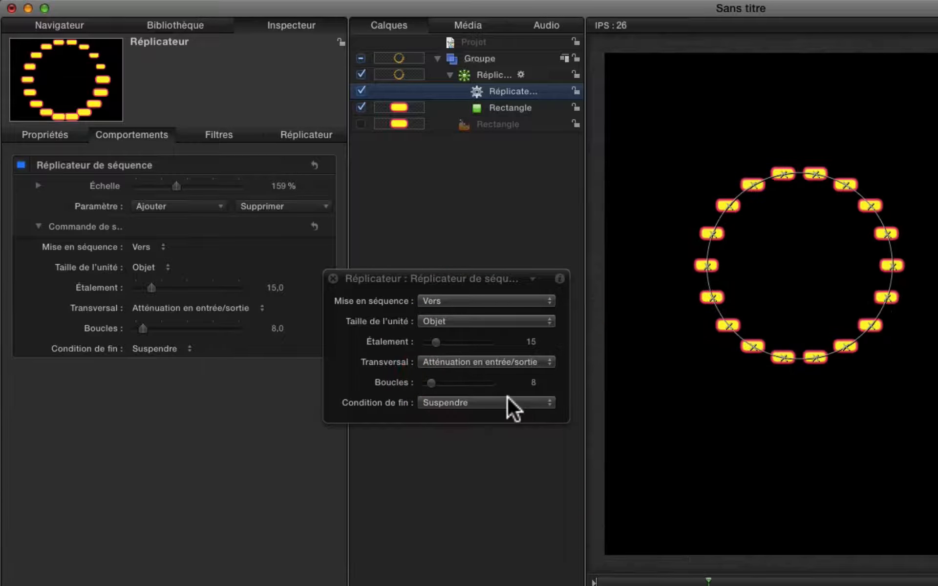
left_click(486, 301)
left_click(486, 312)
Lower the sequence behavior's Boucles to 3 and Étalement to 5
left_click_drag(431, 382, 428, 382)
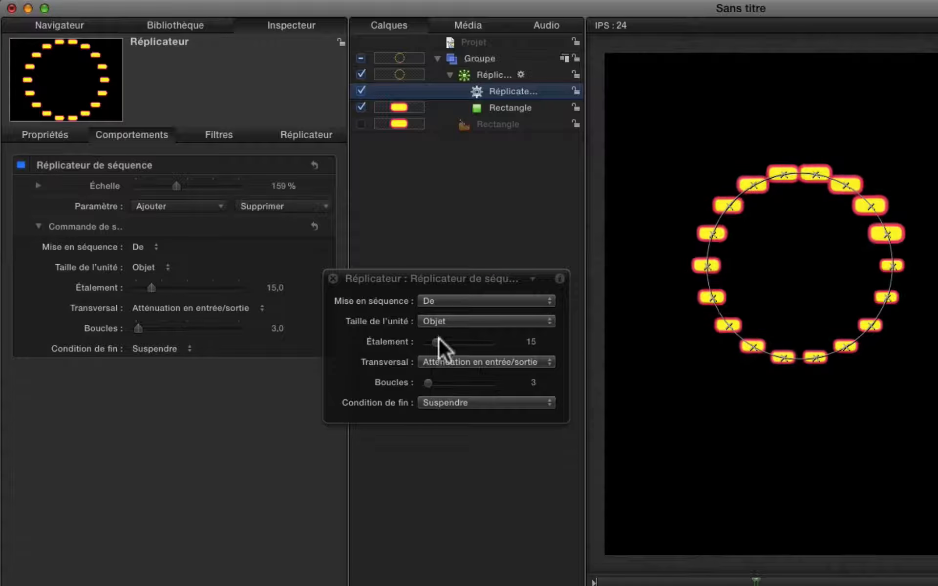
left_click_drag(434, 341, 427, 342)
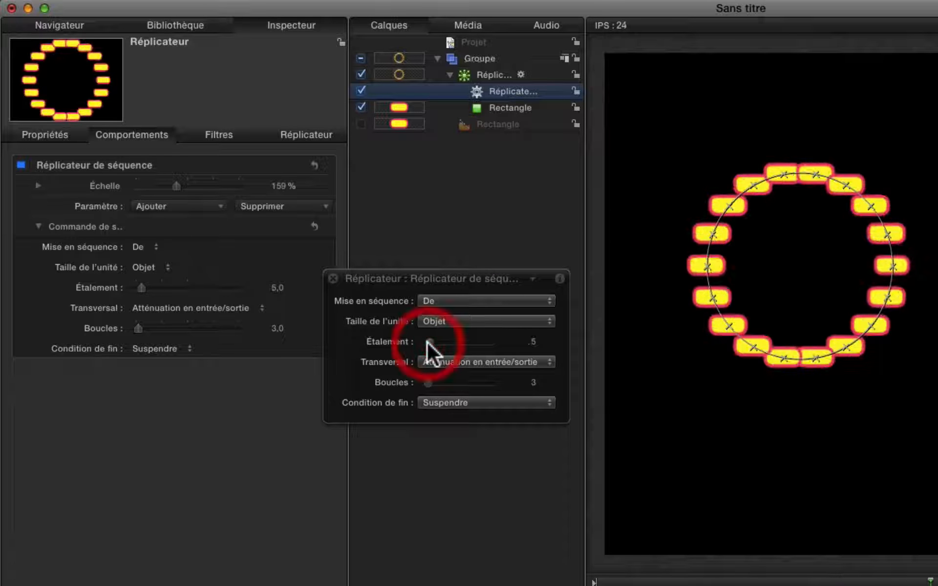
Switch Mise en séquence to Vers, preview the animation, and set it back to De
left_click(476, 302)
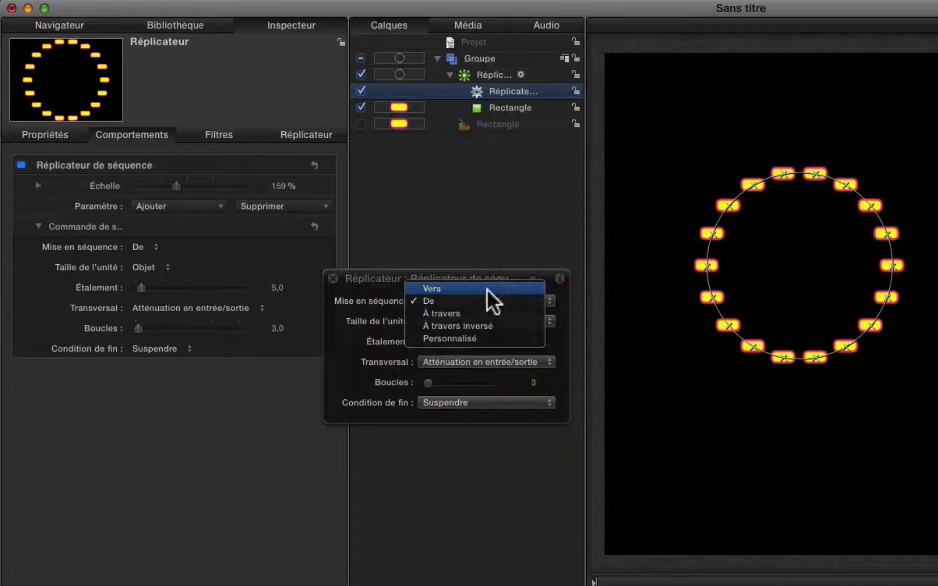
left_click(487, 288)
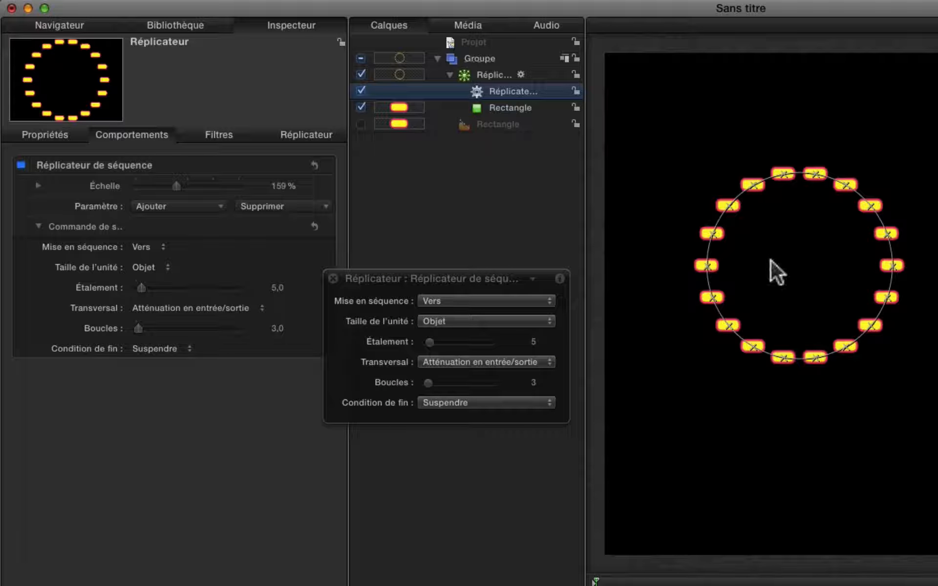
key("space")
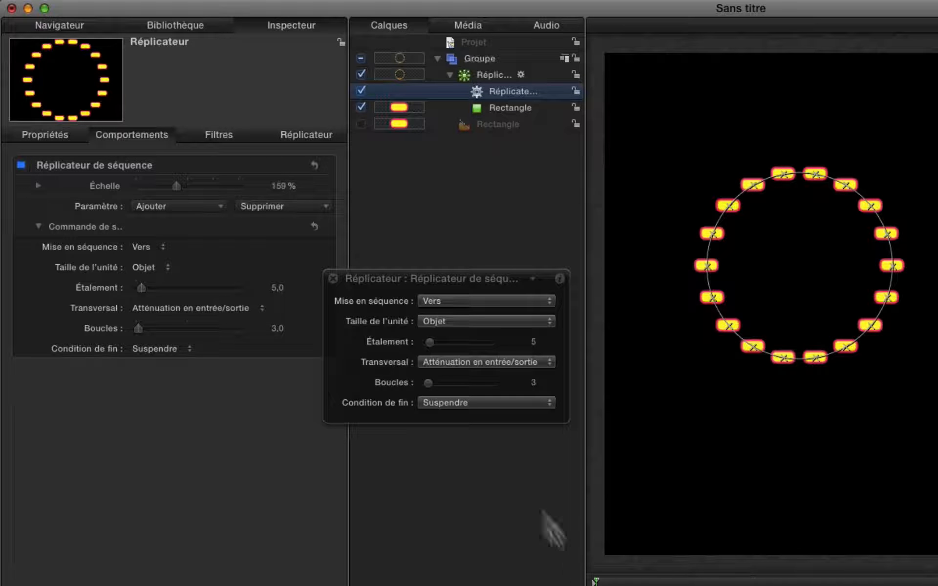
left_click(519, 300)
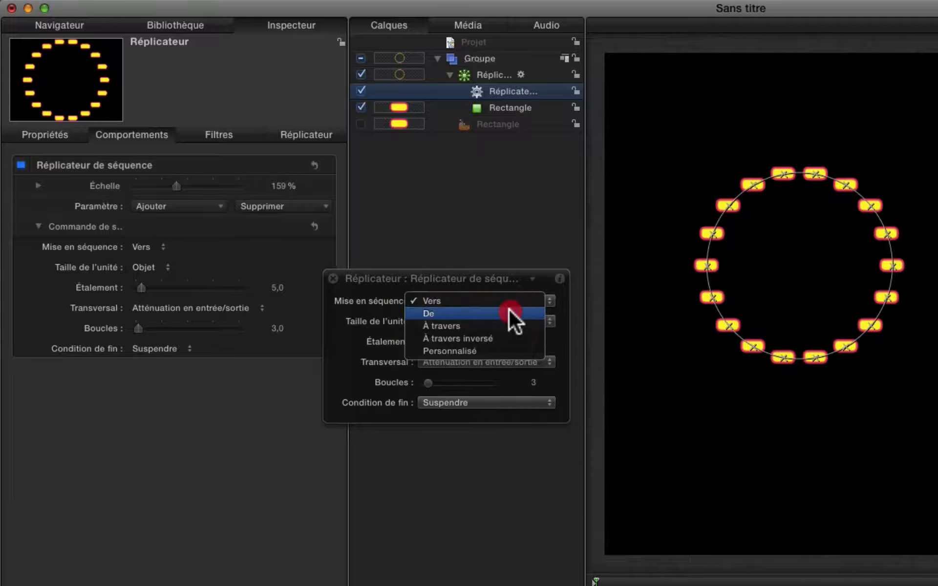
left_click(508, 313)
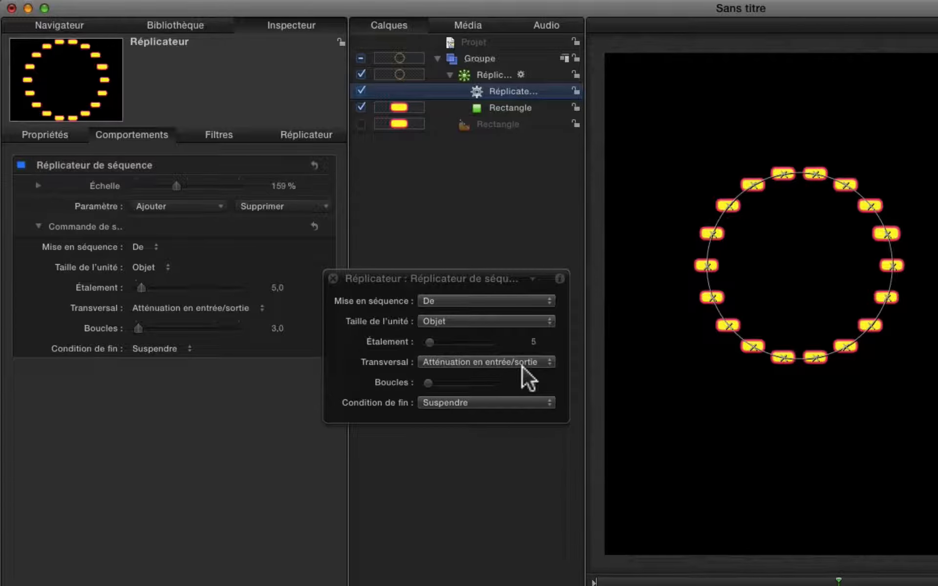
Set Mise en séquence to À travers and increase the sequence behavior's Échelle to 243%
left_click(486, 301)
left_click(480, 314)
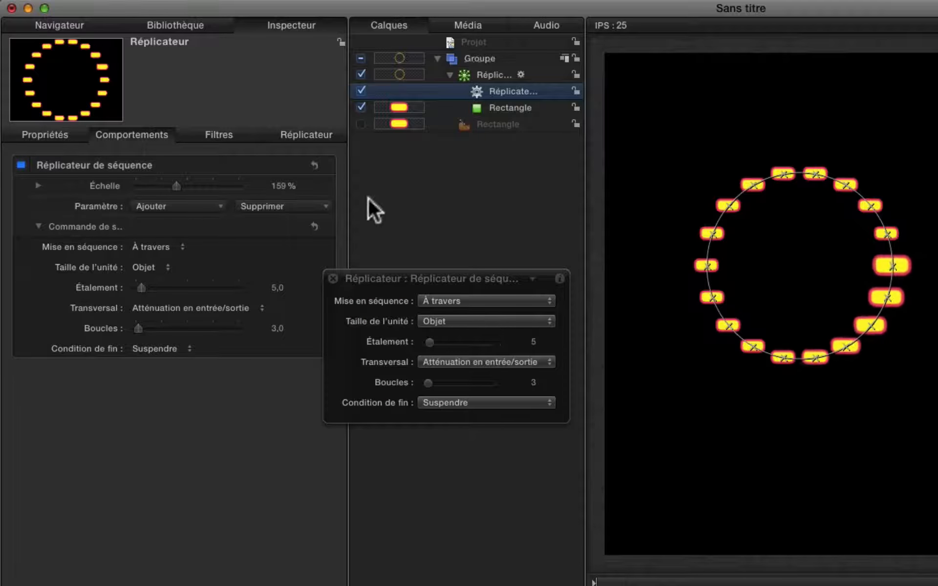
left_click_drag(177, 186, 187, 185)
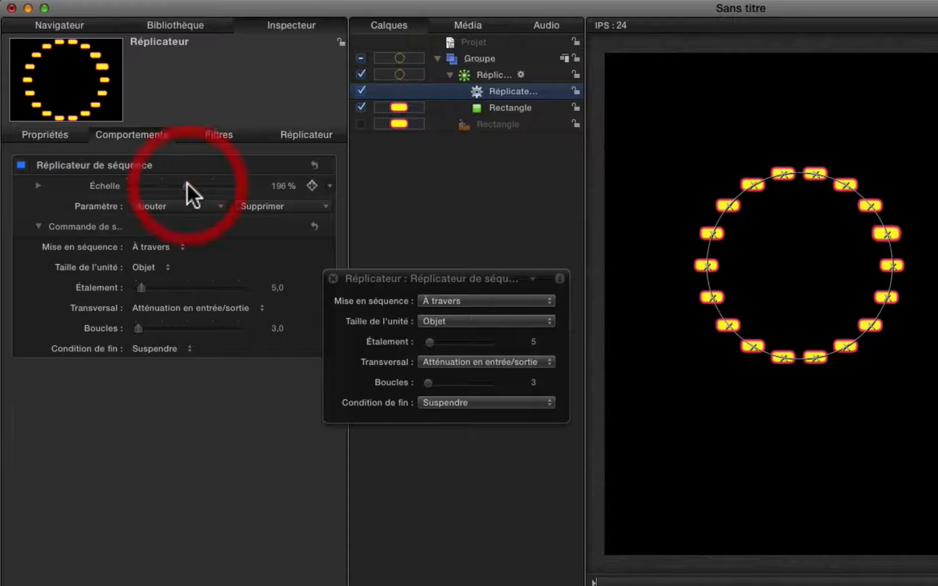
left_click(198, 186)
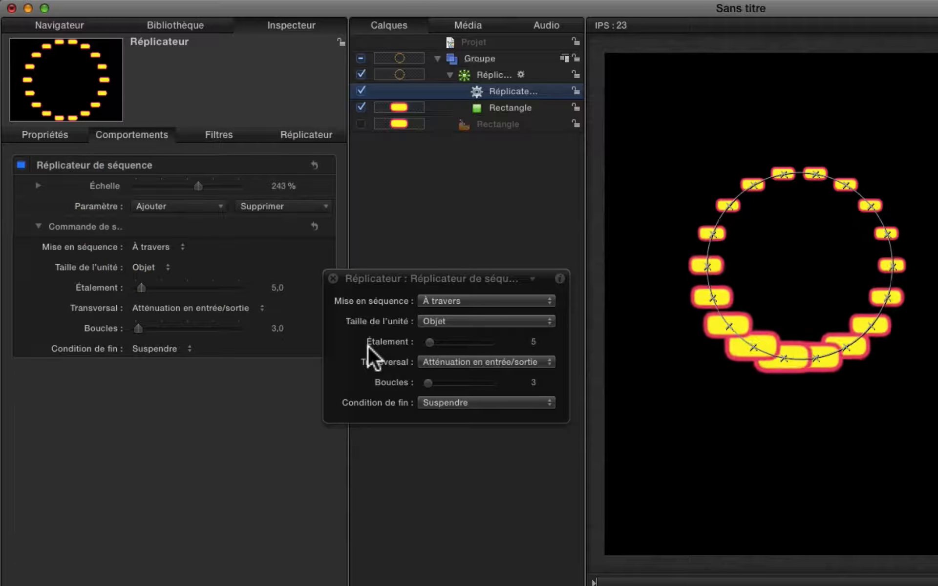
key("space")
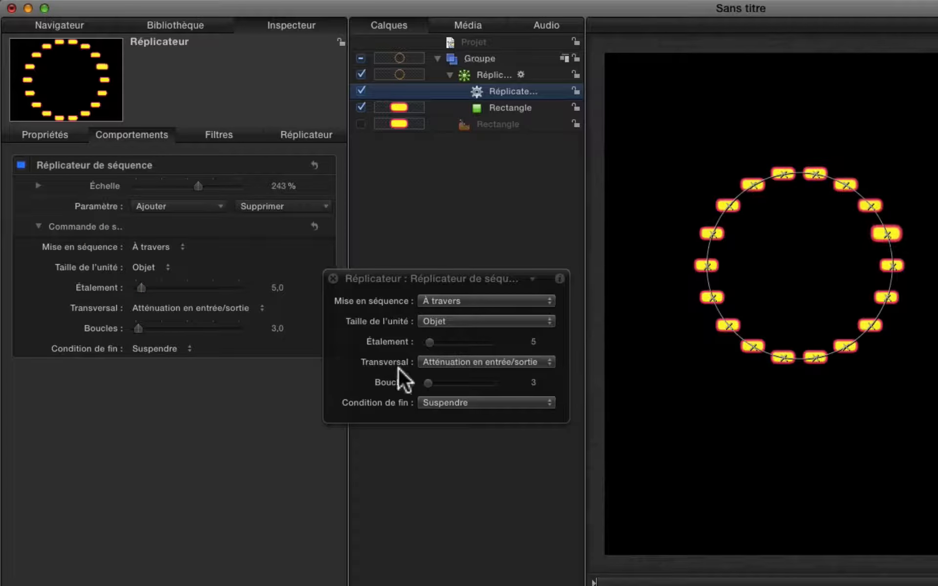
Set the sequence behavior's Condition de fin to Ping-Pong and preview the animation
left_click(515, 398)
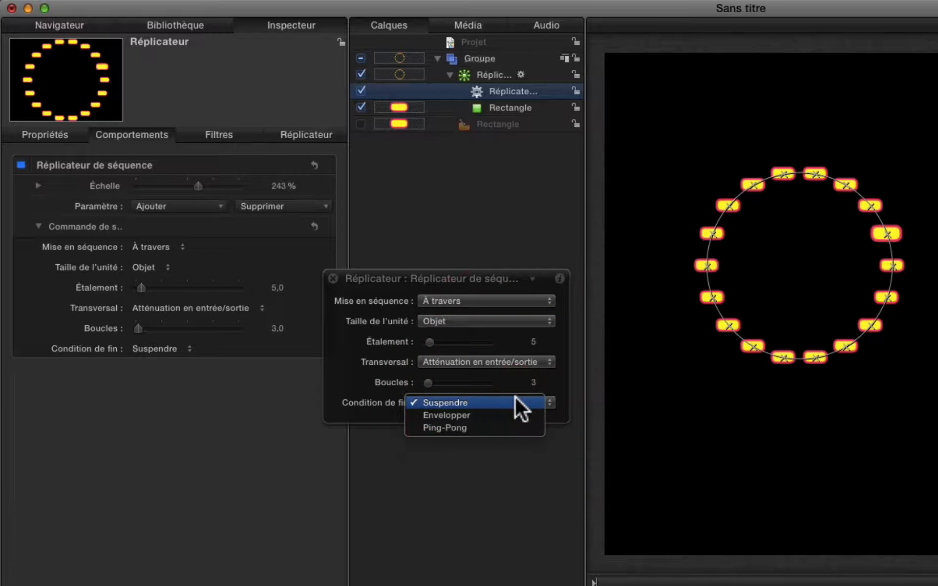
left_click(465, 429)
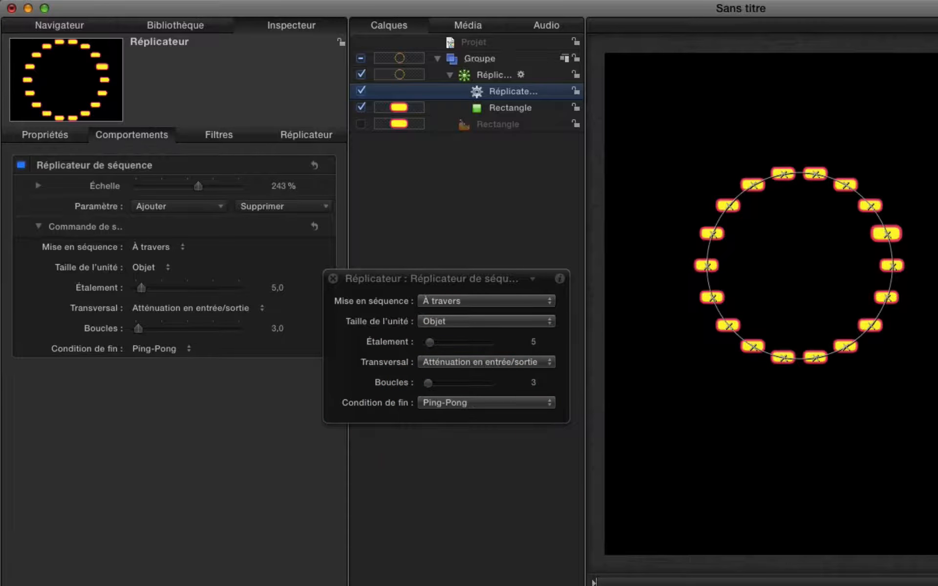
key("space")
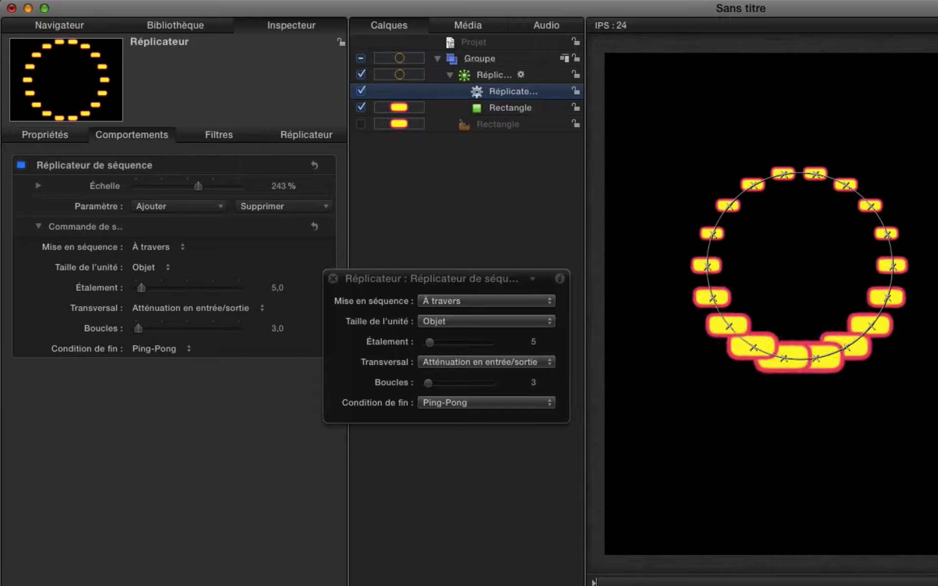
key("space")
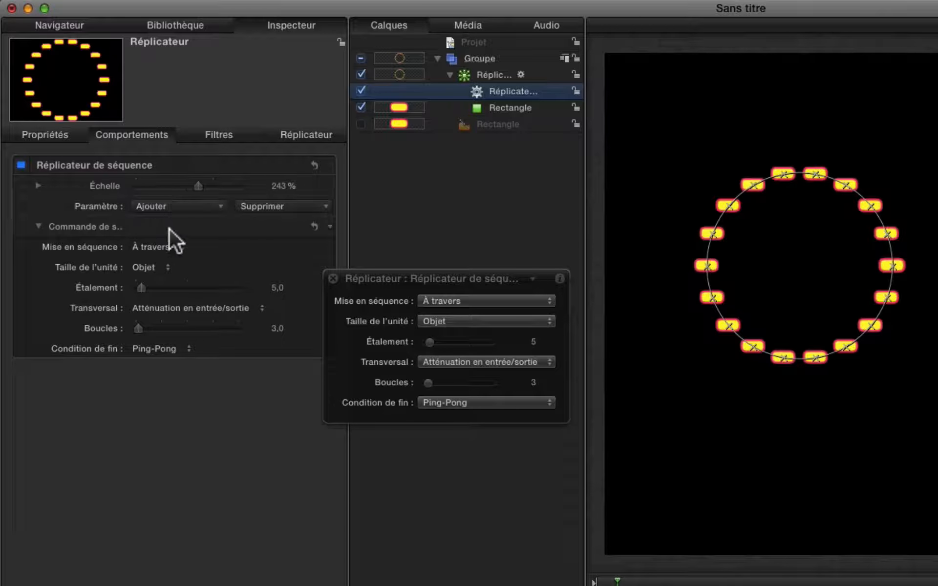
Add a Rotation parameter of 145° to the sequence behavior and set Boucles to 7 during playback
left_click(196, 206)
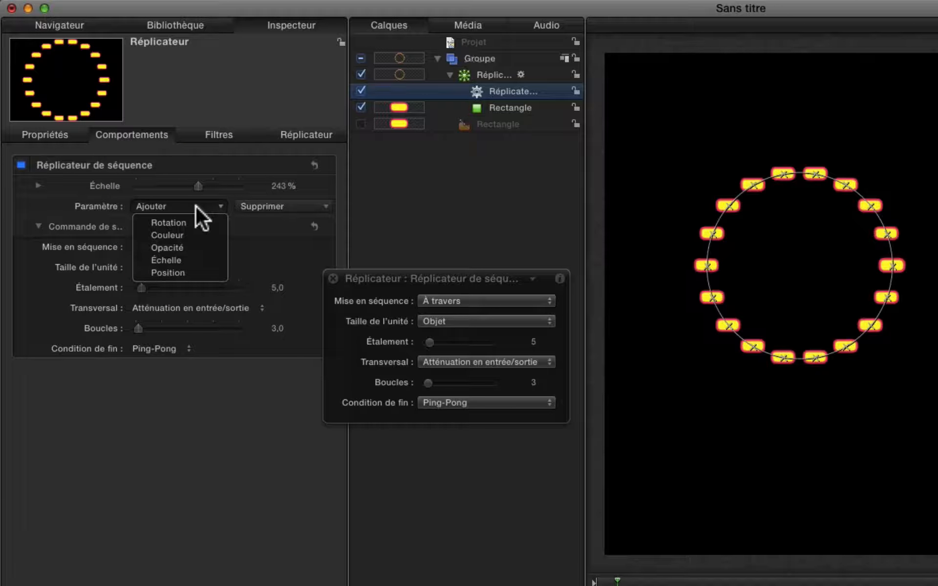
left_click(186, 218)
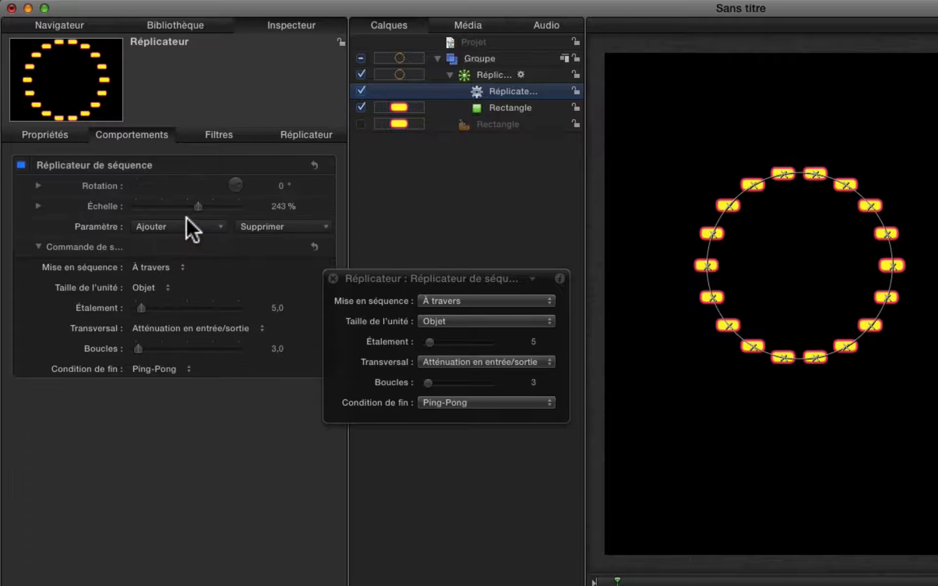
left_click(277, 186)
left_click_drag(278, 185, 278, 115)
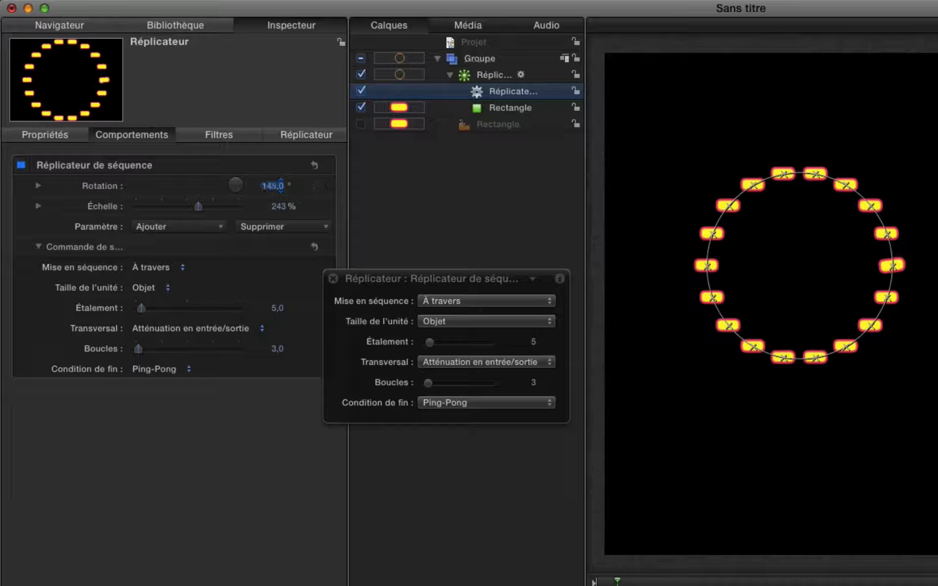
key("space")
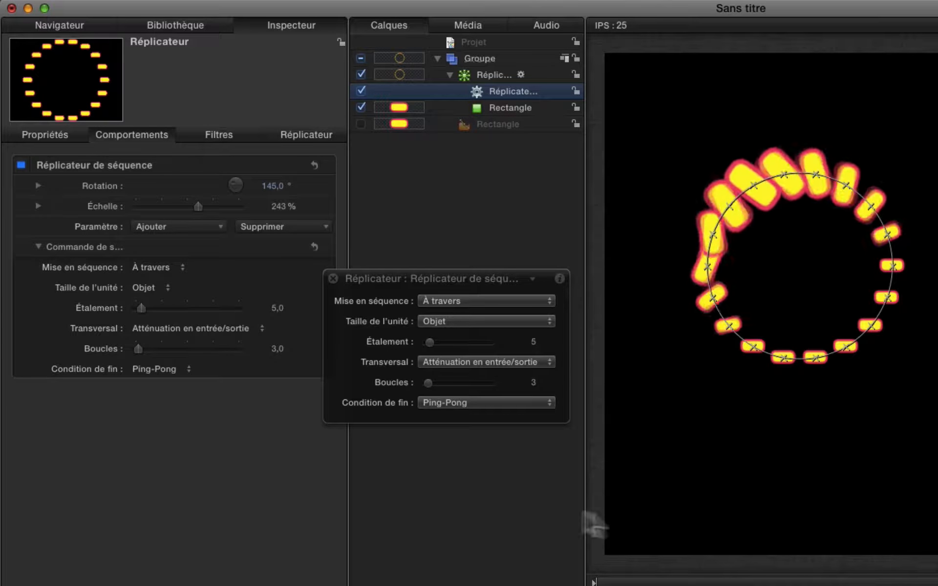
left_click_drag(429, 383, 432, 383)
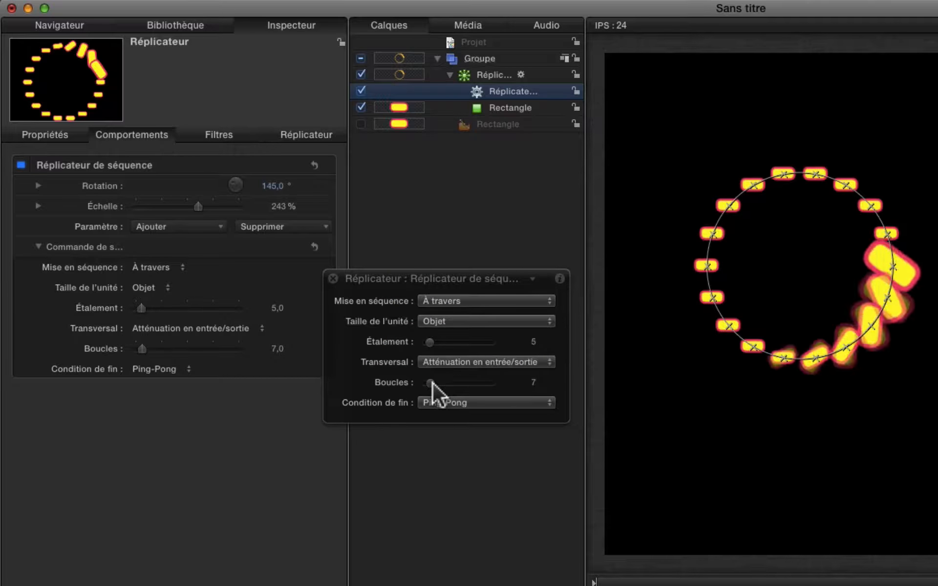
Add the Couleur parameter to the sequence behavior and pick a green color
left_click(187, 226)
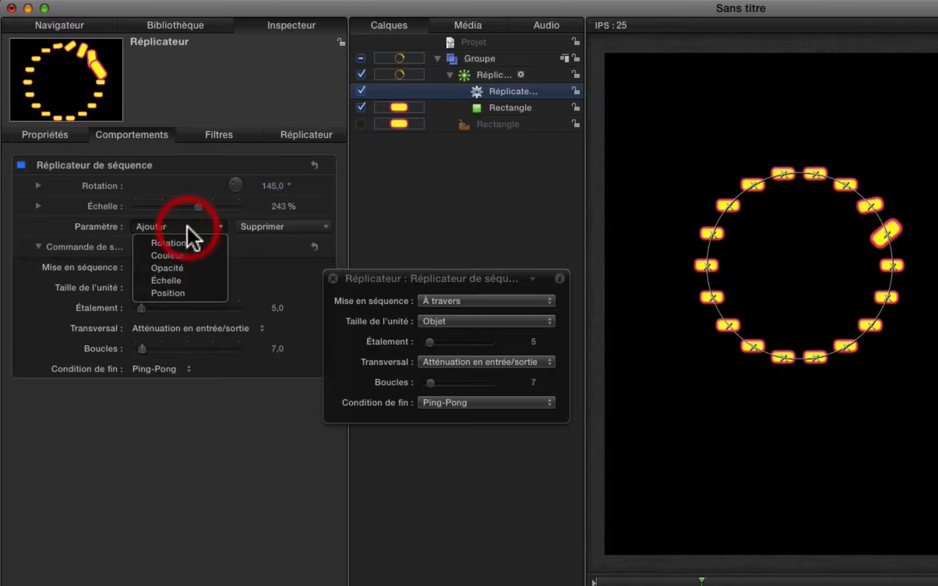
left_click(182, 257)
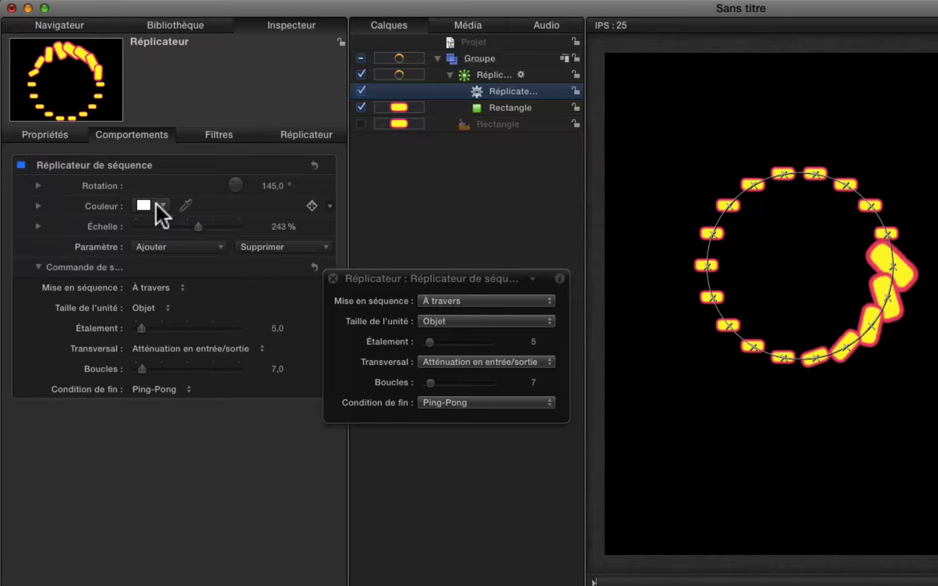
left_click(156, 204)
left_click(190, 266)
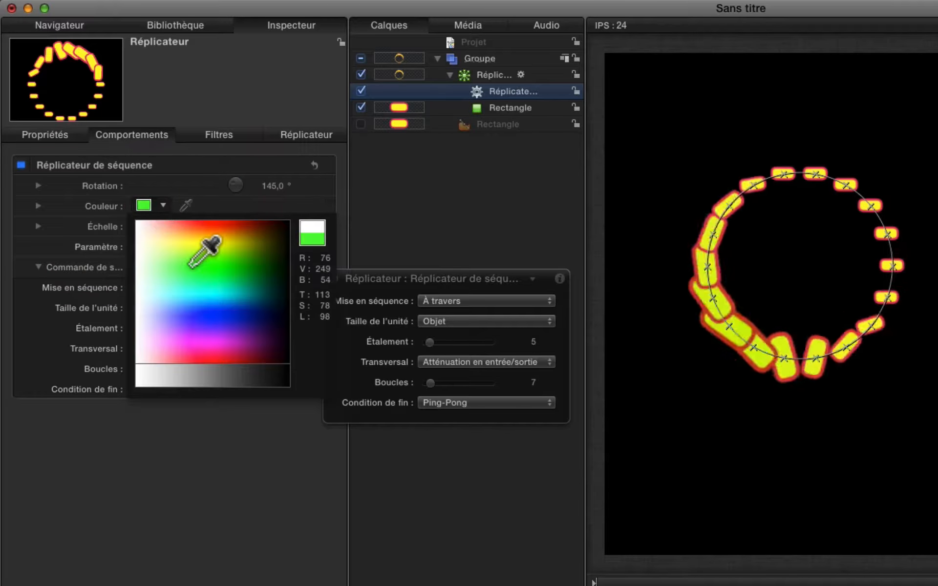
left_click(222, 265)
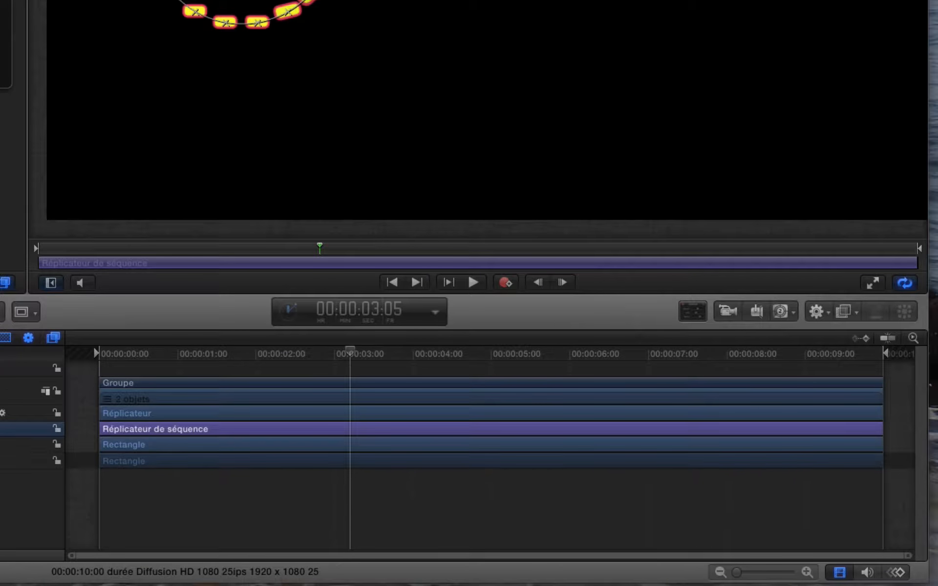
left_click(819, 309)
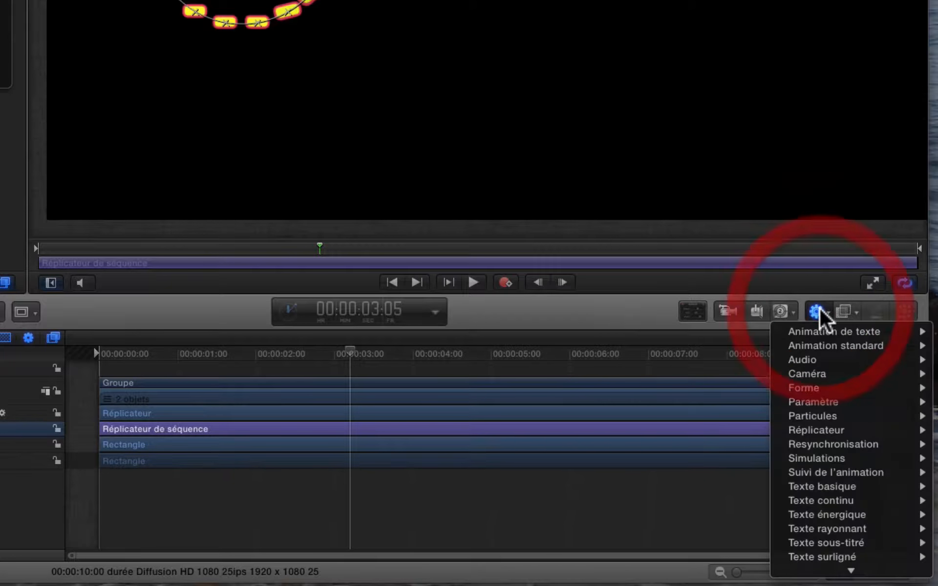
mouse_move(818, 333)
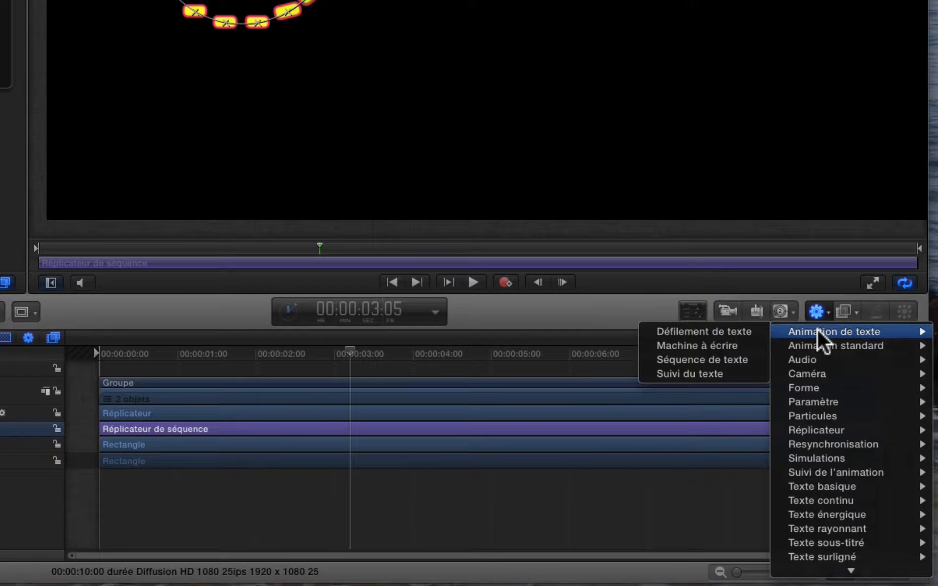
mouse_move(810, 487)
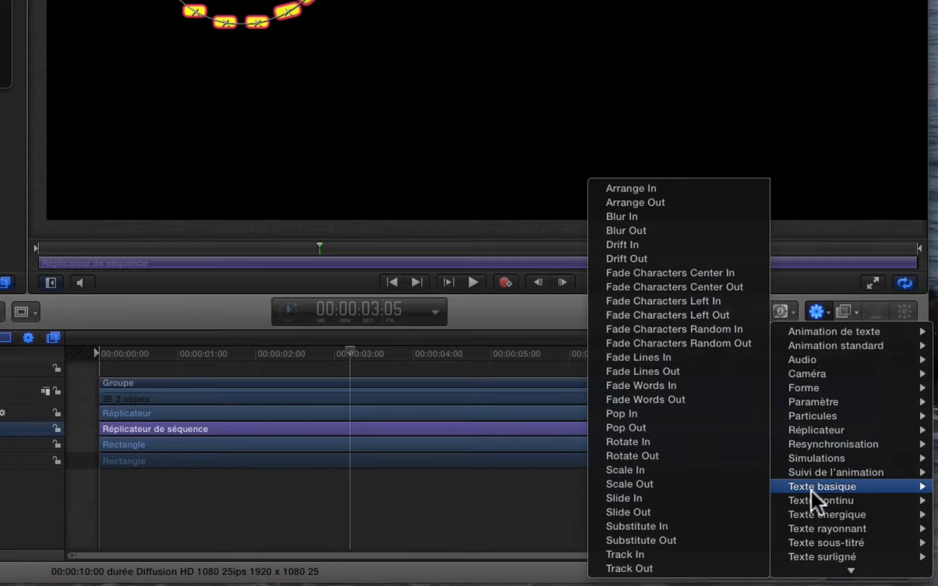
mouse_move(809, 511)
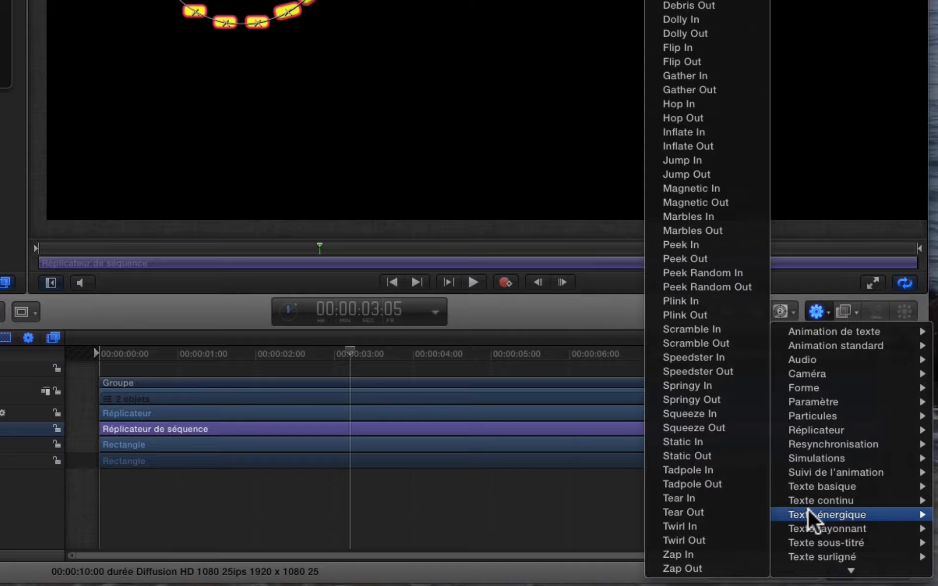